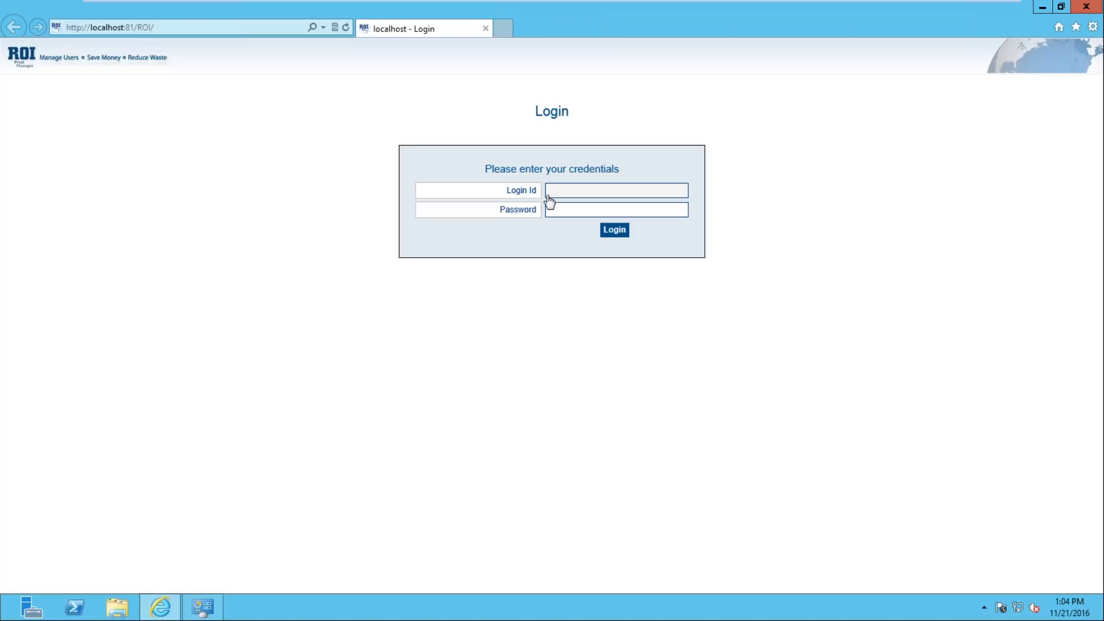
Step: Sign in to ROI Print Manager with the administrator login ID and password
type("admin")
key("Tab")
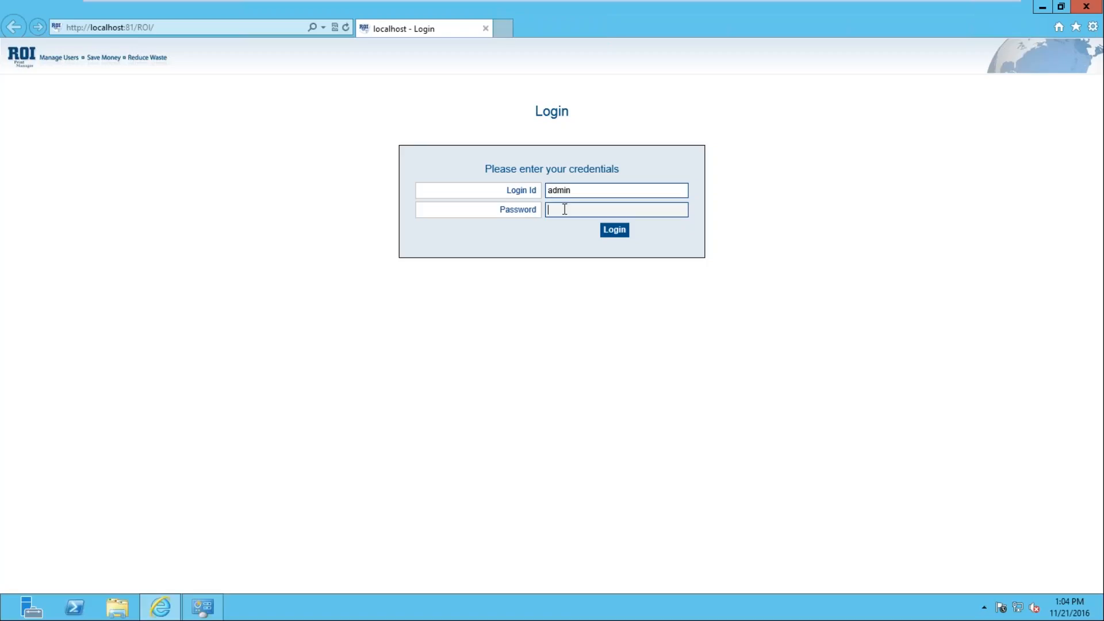
type("admin")
left_click(616, 231)
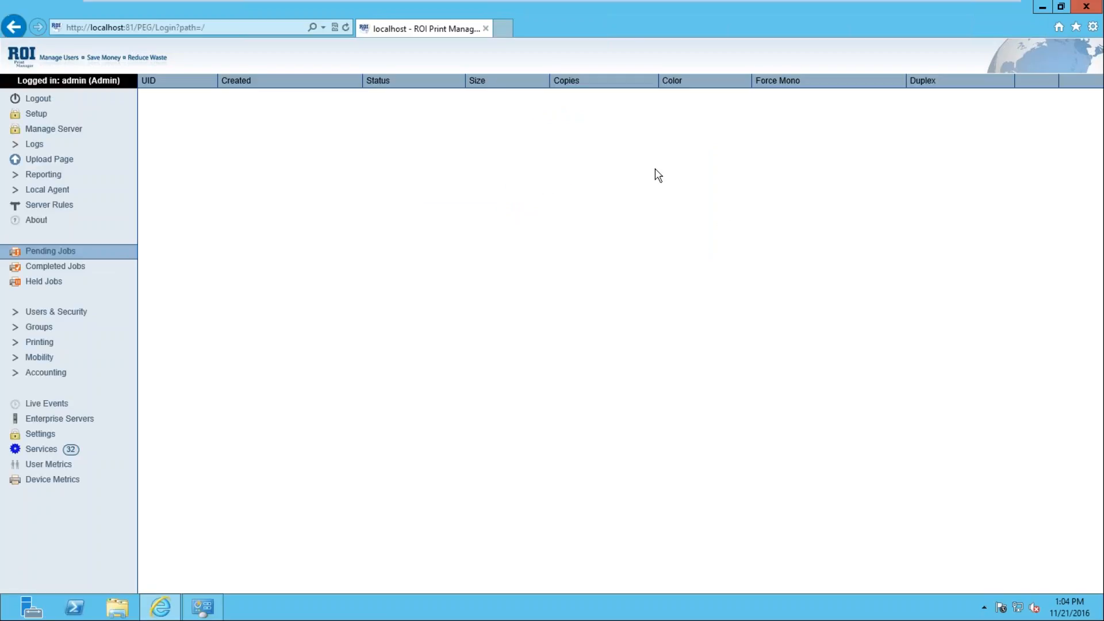
Step: Go to Setup to show the printer discovery settings for subnet 192.168.177.0
left_click(46, 118)
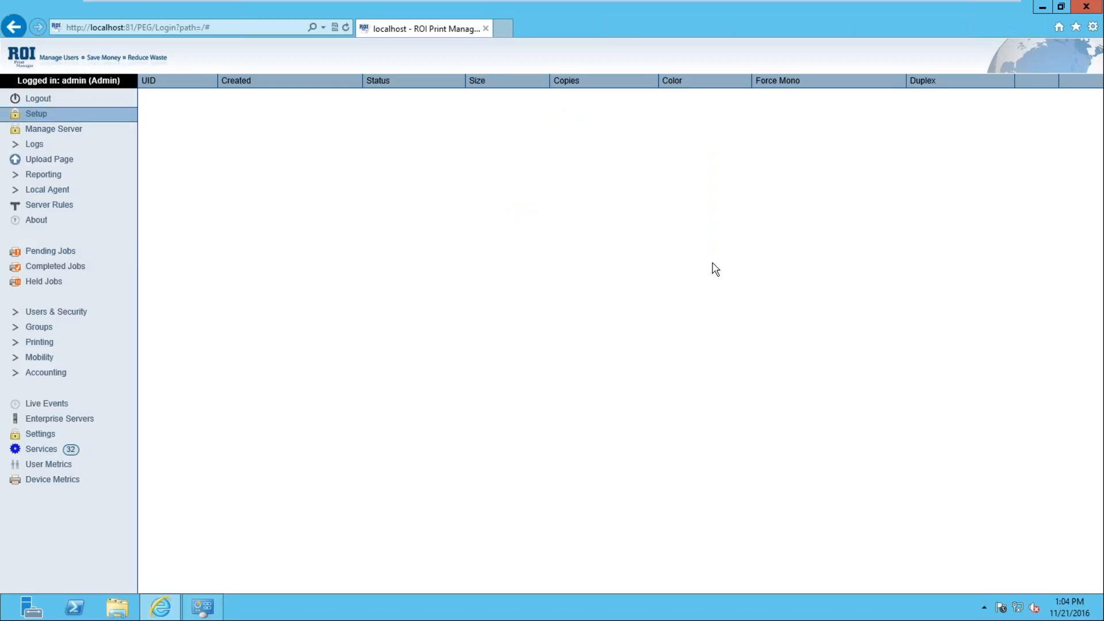
left_click(30, 116)
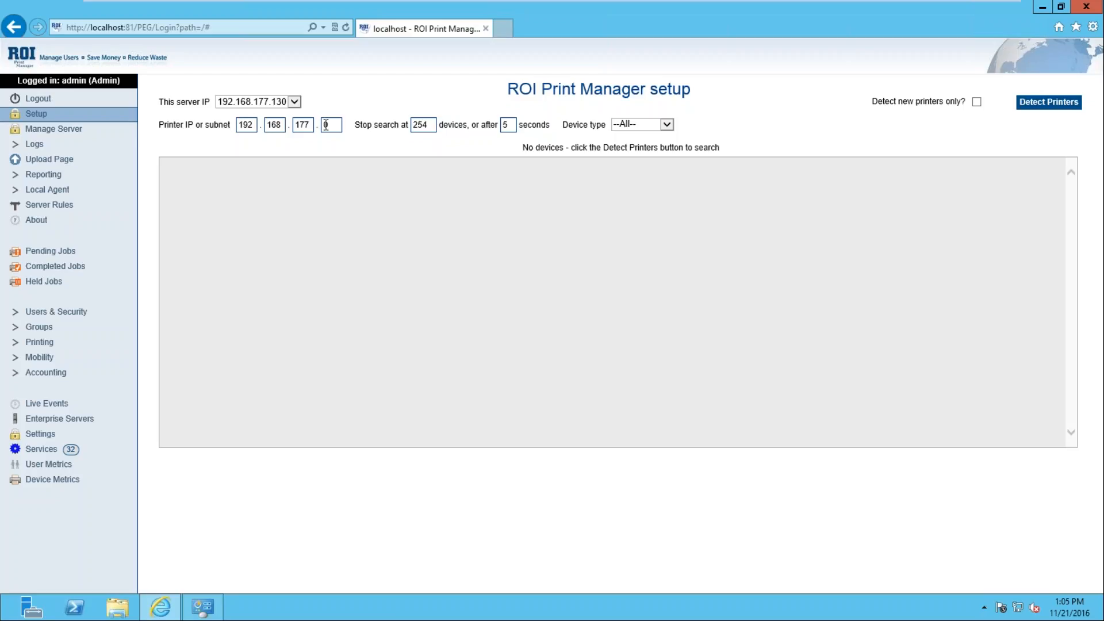
Step: Change the Printer IP from 192.168.177.0 to 192.168.1.241
double_click(311, 124)
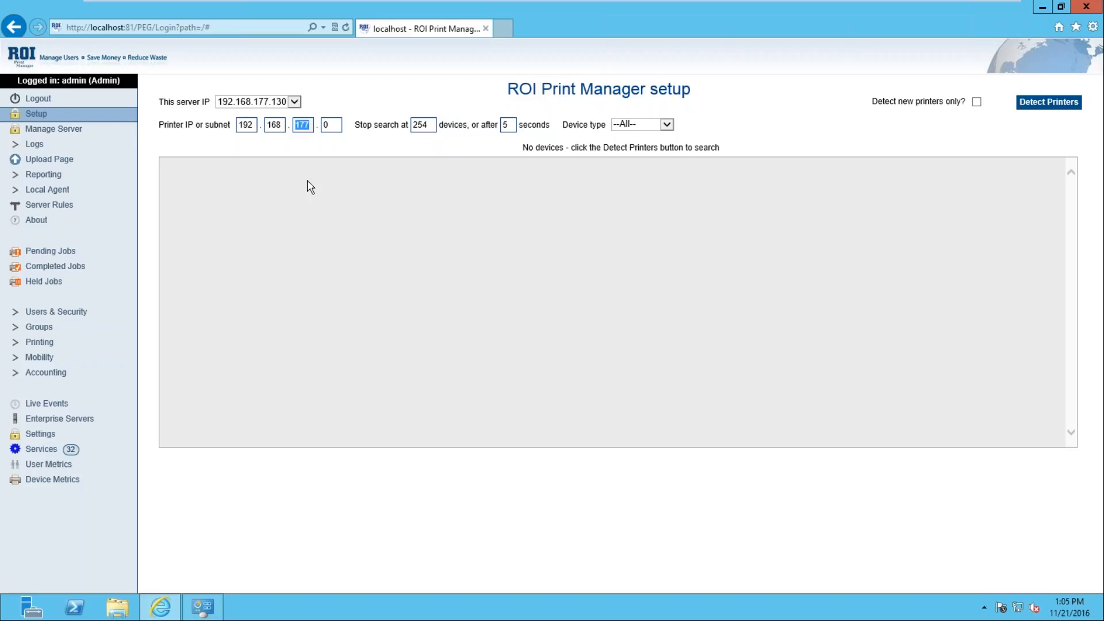
left_click(312, 129)
key("BackSpace")
key("BackSpace")
key("BackSpace")
type("1")
left_click(338, 125)
key("BackSpace")
type("241")
Step: Check the Device type list and leave it on --All--
left_click(668, 126)
left_click(668, 125)
left_click(668, 125)
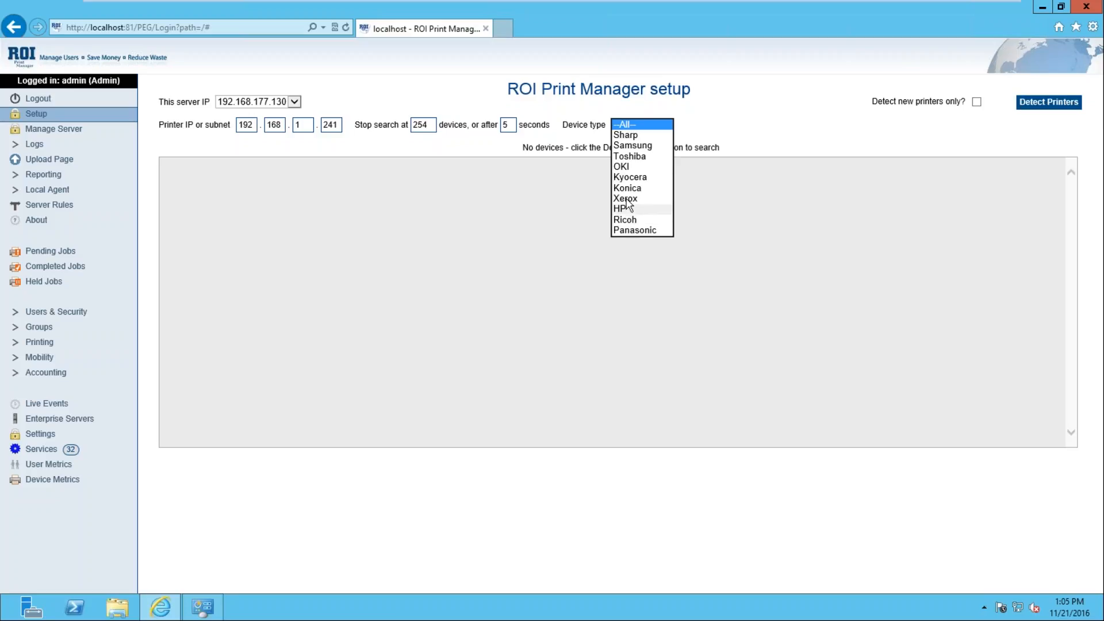
left_click(861, 139)
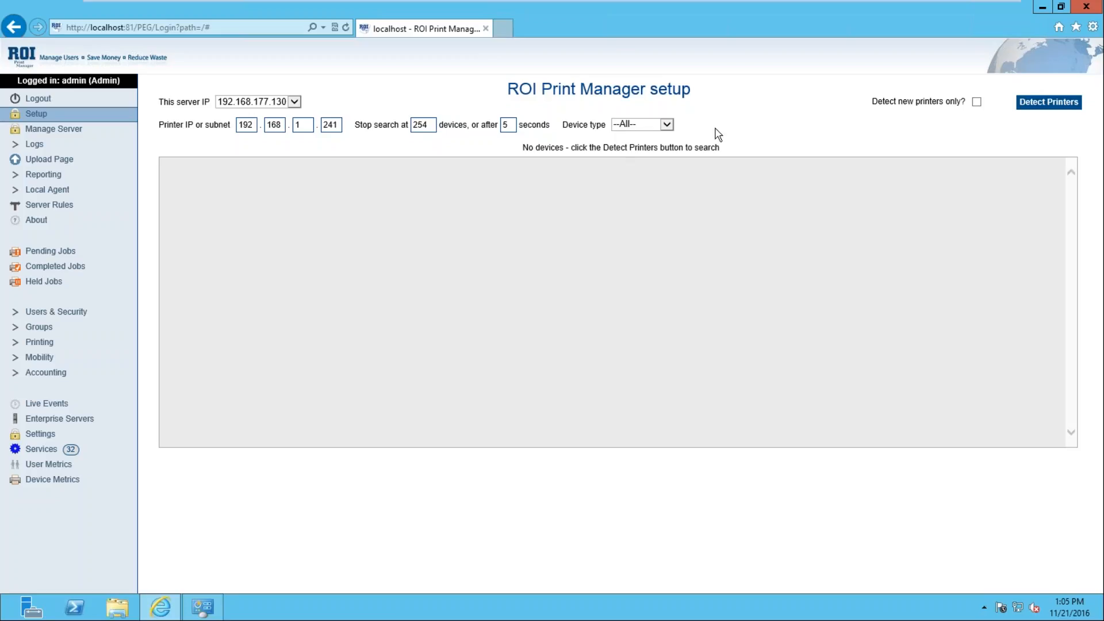
Step: Detect printers and rename the found Ricoh-1 device to 'ROI Test Printer'
left_click(1043, 106)
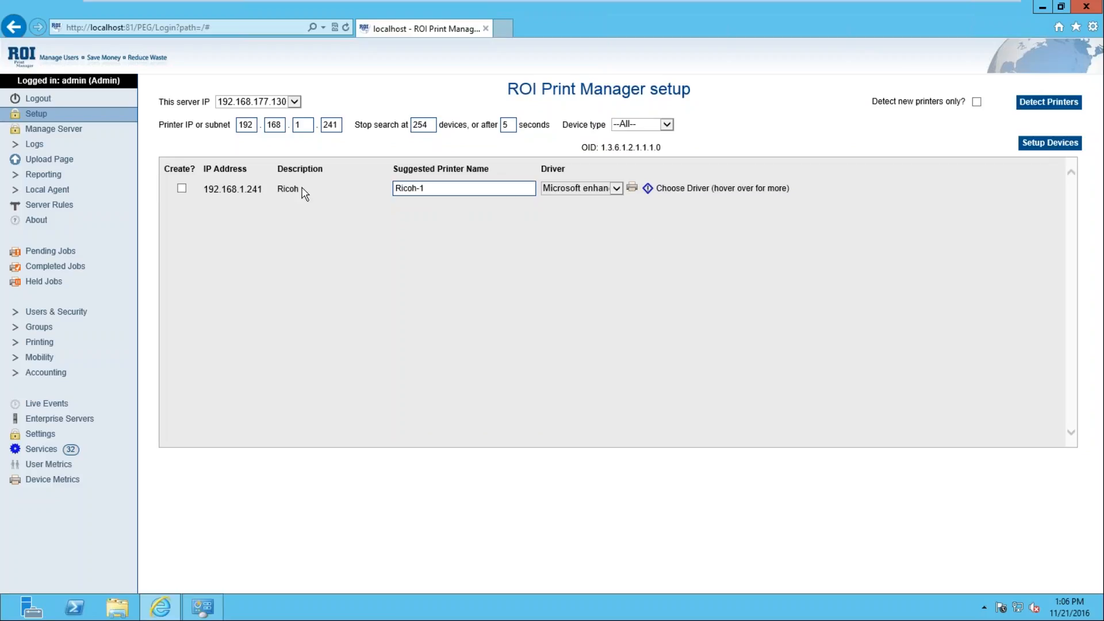
left_click(449, 188)
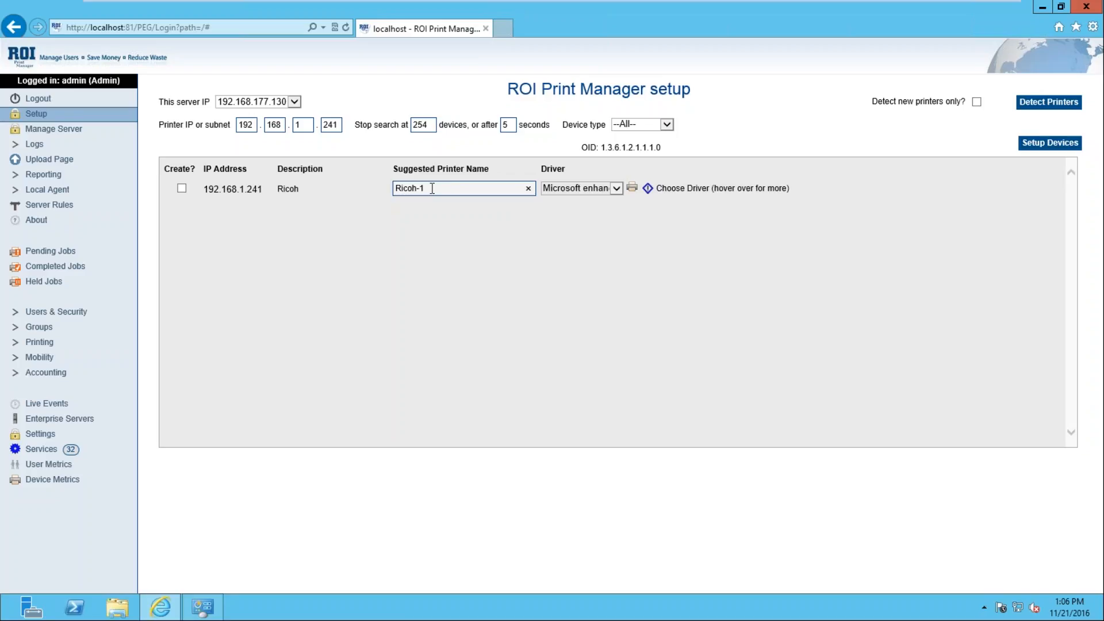
left_click_drag(431, 188, 381, 183)
type("ROI Test Printer")
Step: Assign RICOH PCL6 UniversalDriver V4.9, tick Create? for 192.168.1.241, and run Setup Devices
left_click(615, 189)
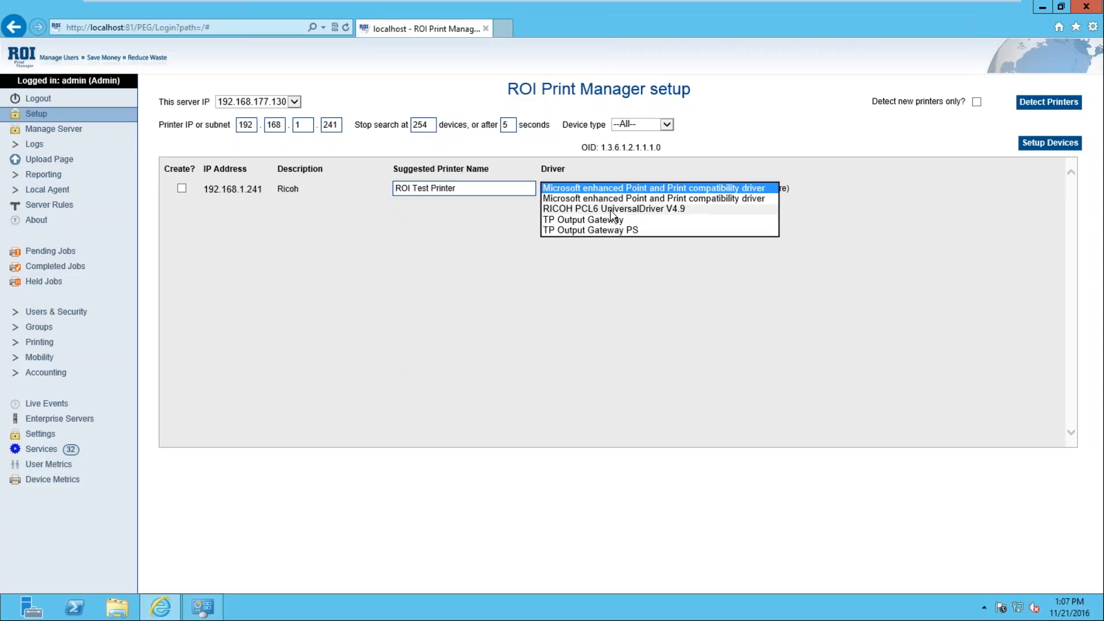
left_click(618, 208)
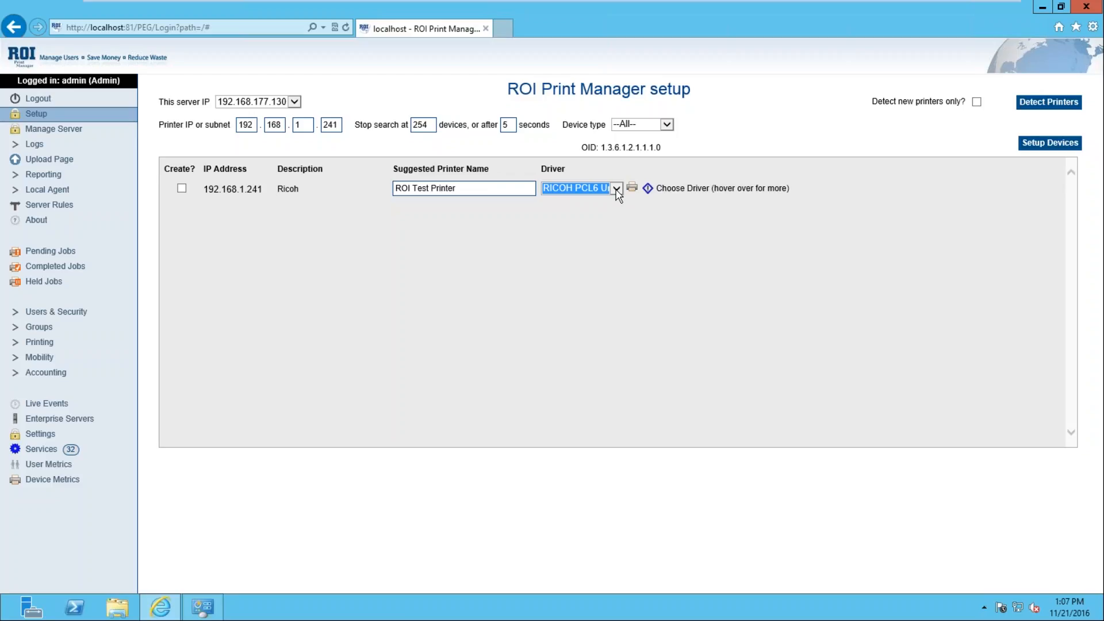
left_click(637, 214)
left_click(182, 188)
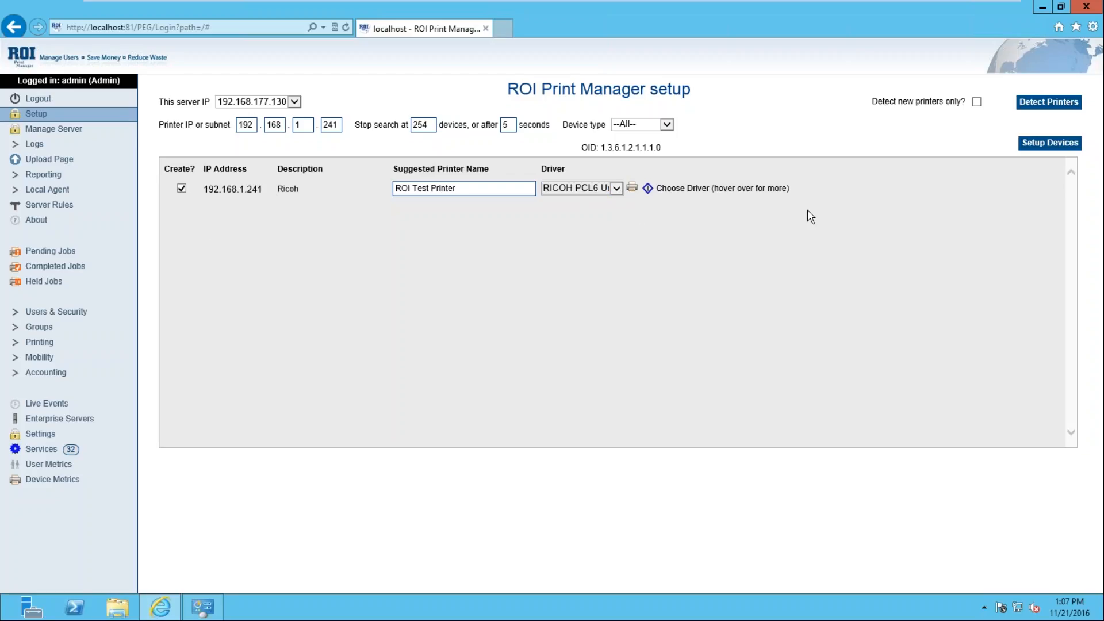
left_click(1050, 147)
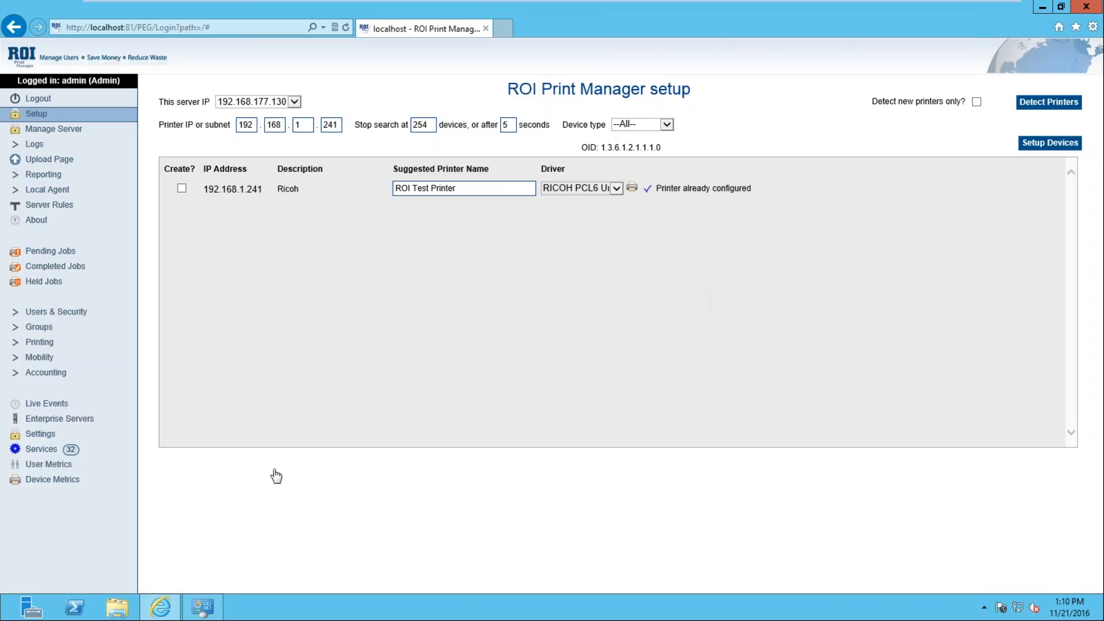
Step: Under Printing > Printers & MFDs, view ROI Test Printer's Details and Authentication tabs
left_click(14, 347)
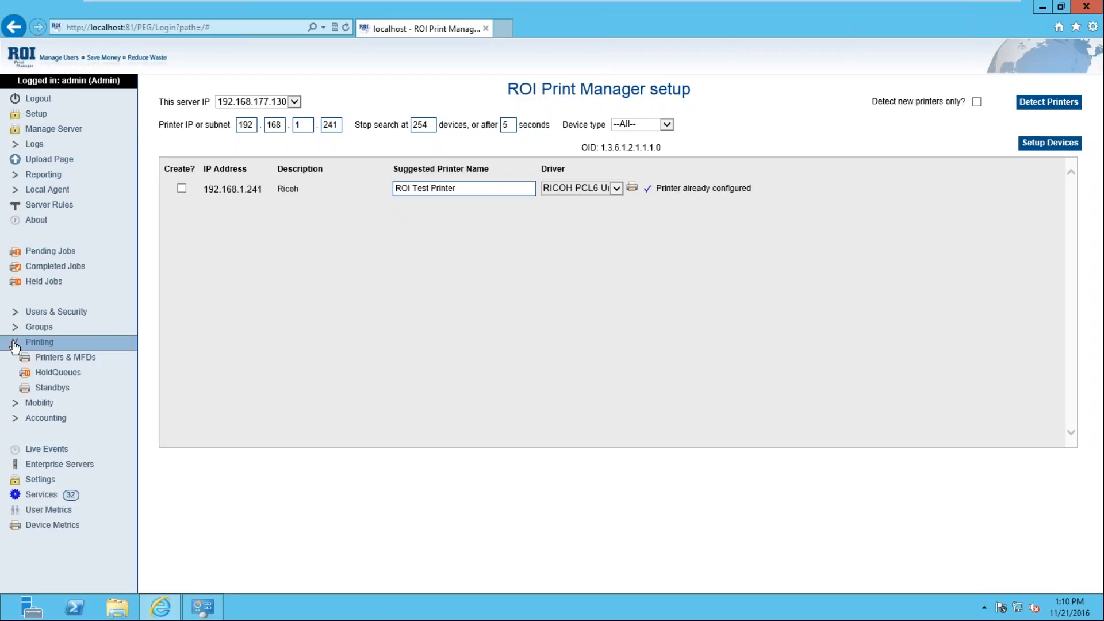
left_click(85, 367)
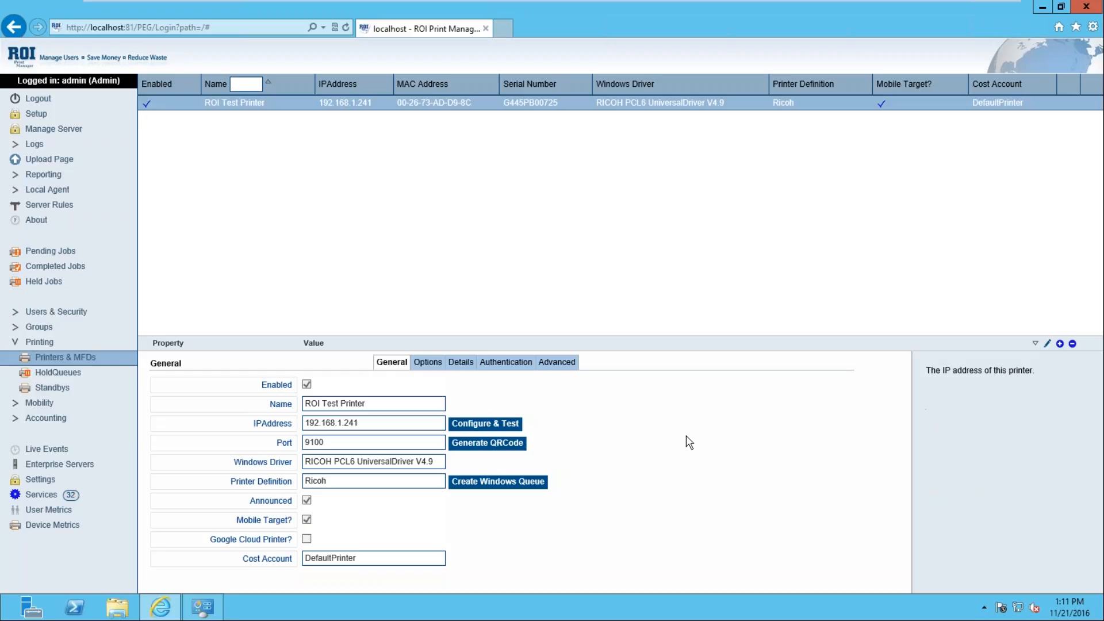
left_click(460, 361)
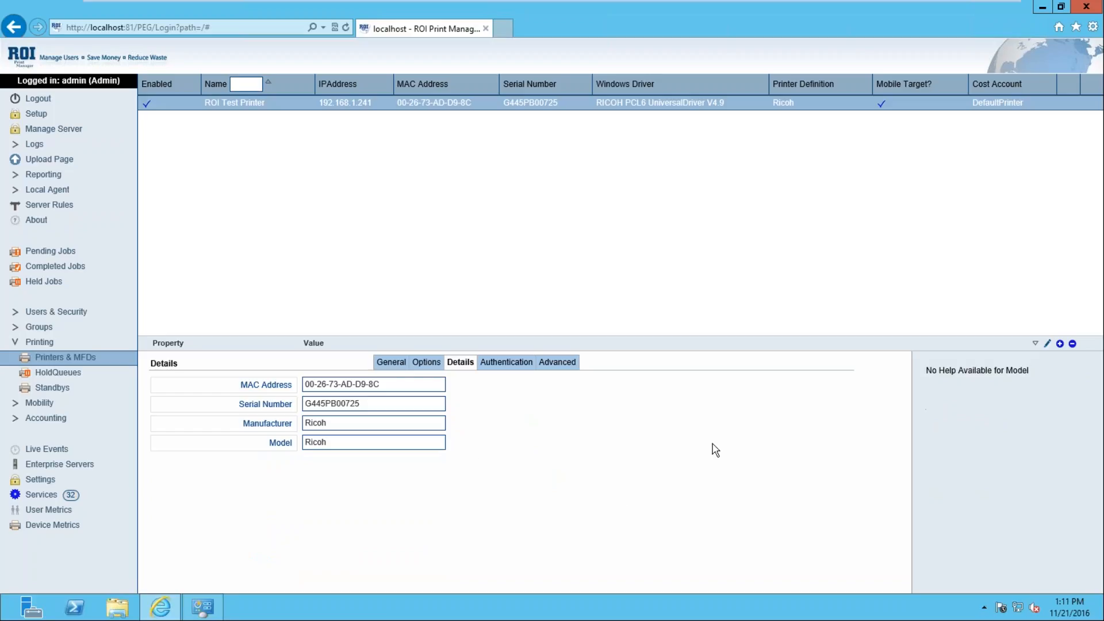
left_click(528, 363)
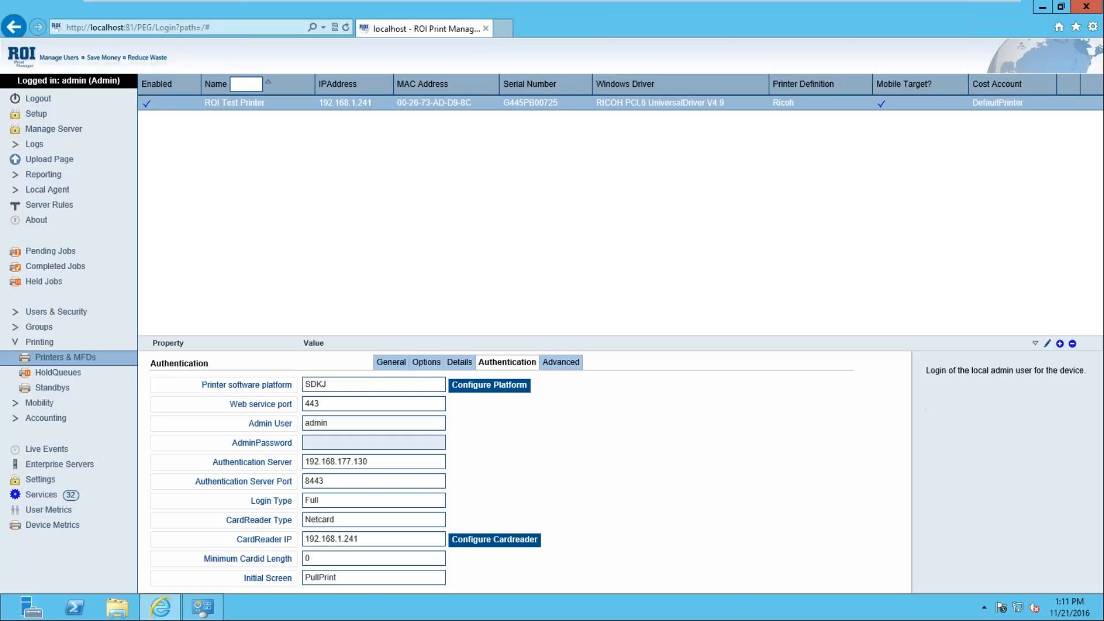
Step: Edit ROI Test Printer's authentication settings, keeping SDKJ as the printer software platform
left_click(352, 386)
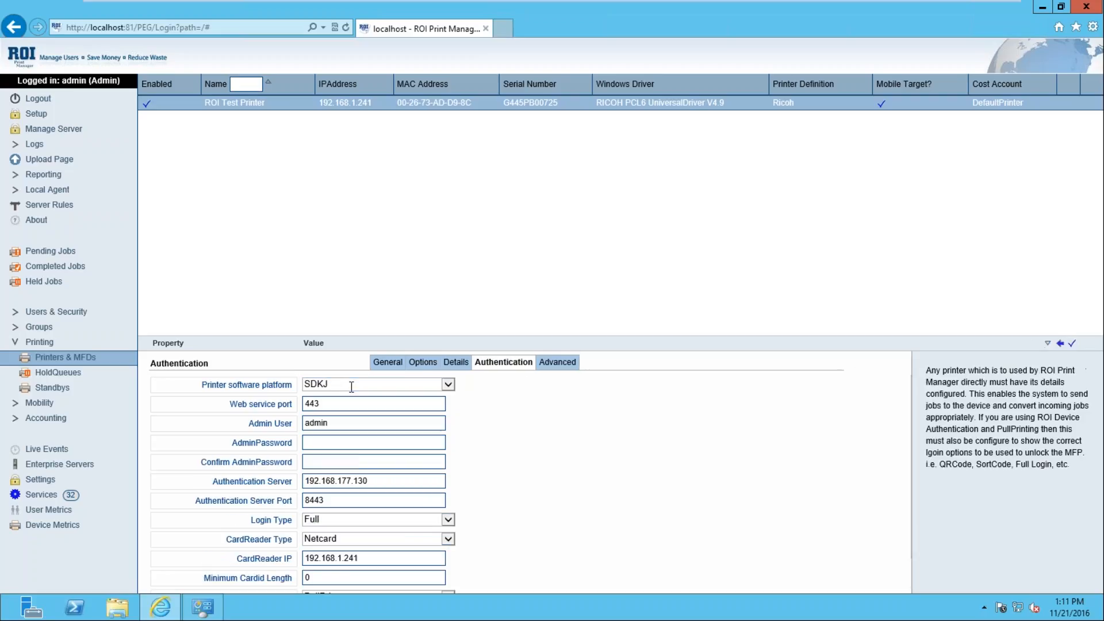
left_click(448, 384)
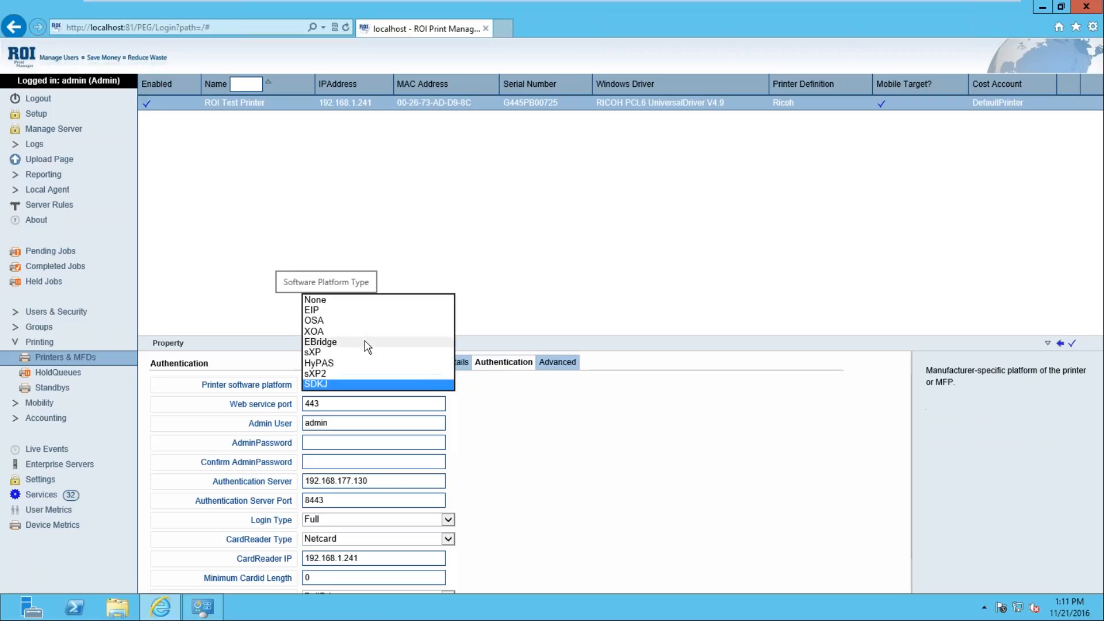
left_click(661, 450)
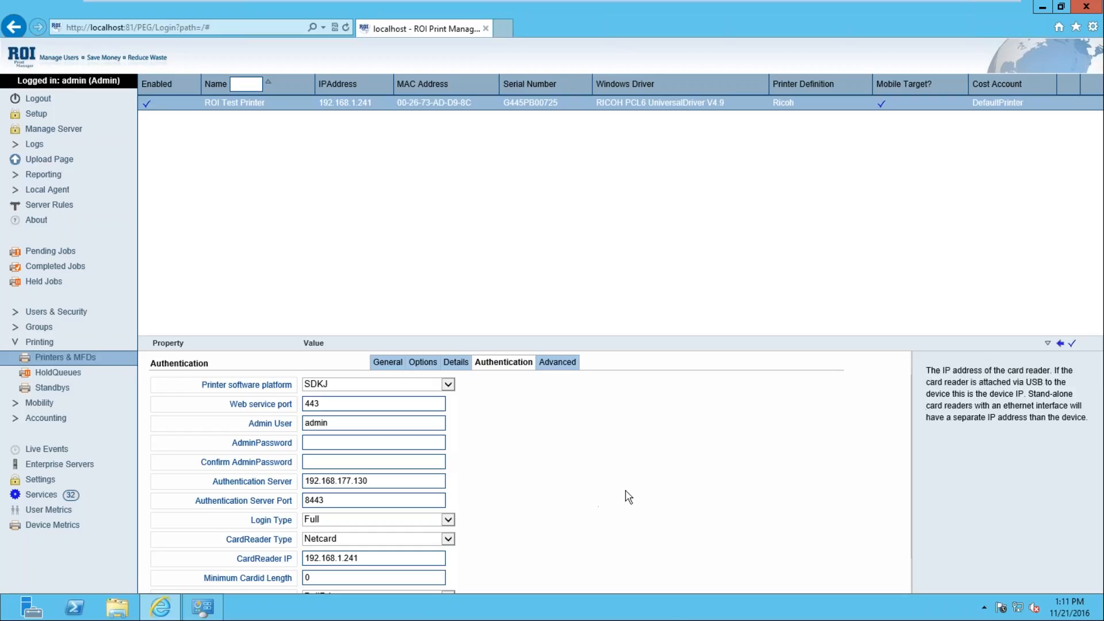
scroll(626, 498, "down", 1)
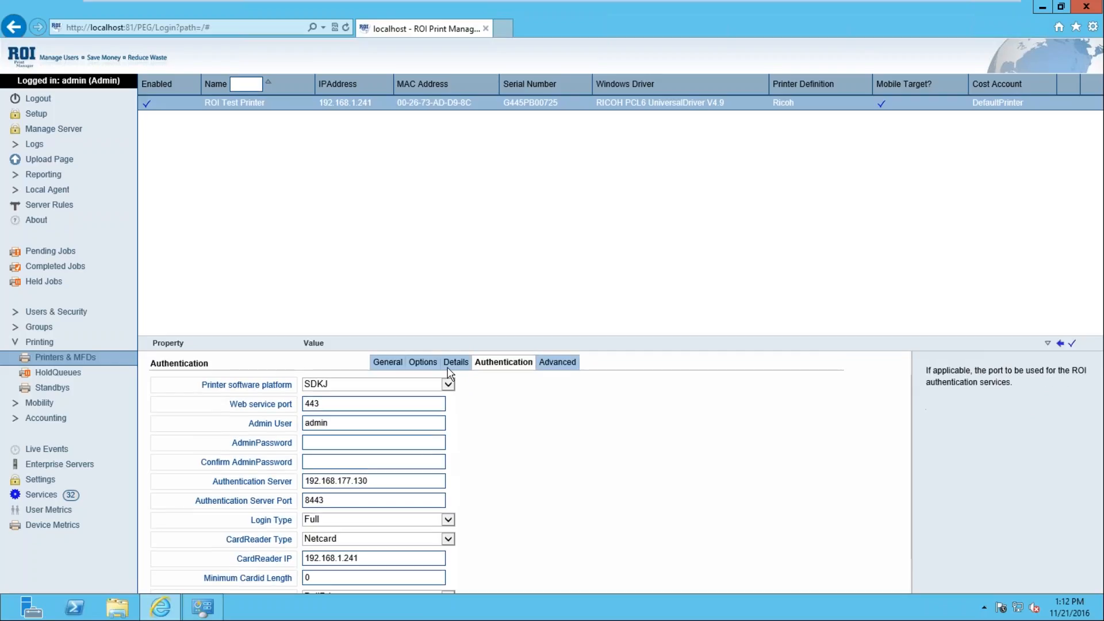
Step: Review ROI Test Printer's General tab: IP 192.168.1.241, port 9100, Ricoh definition
left_click(379, 363)
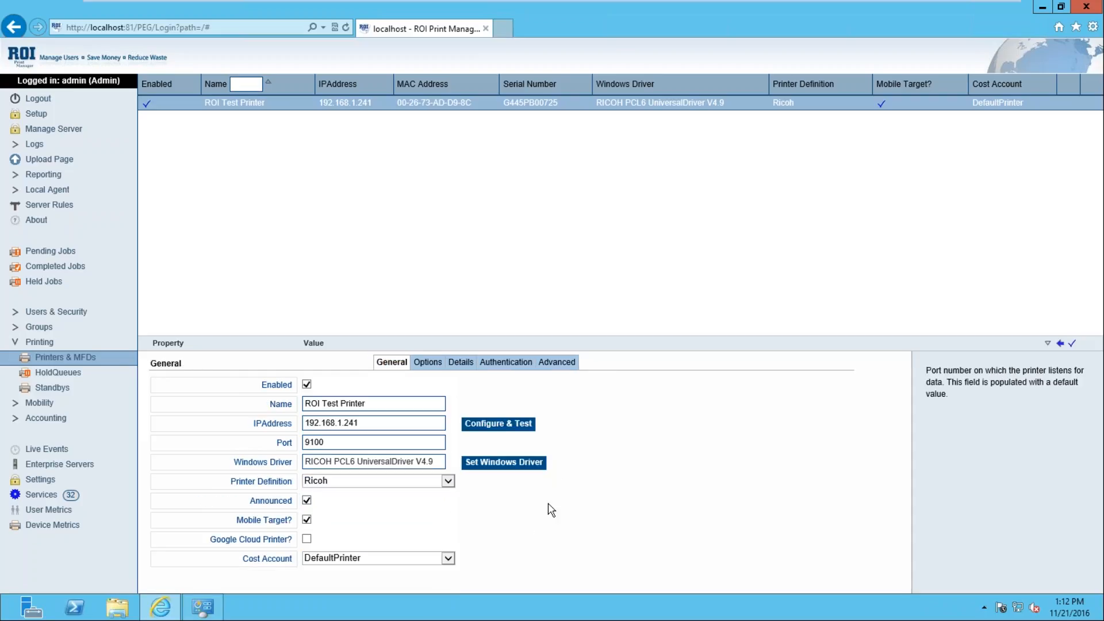
left_click(506, 362)
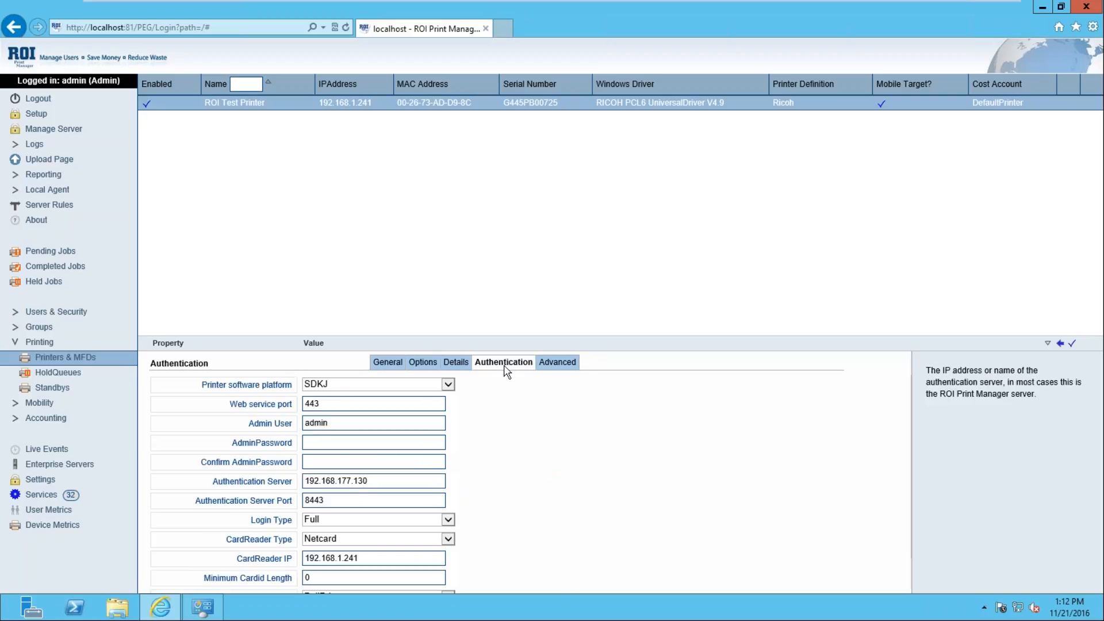
left_click(395, 362)
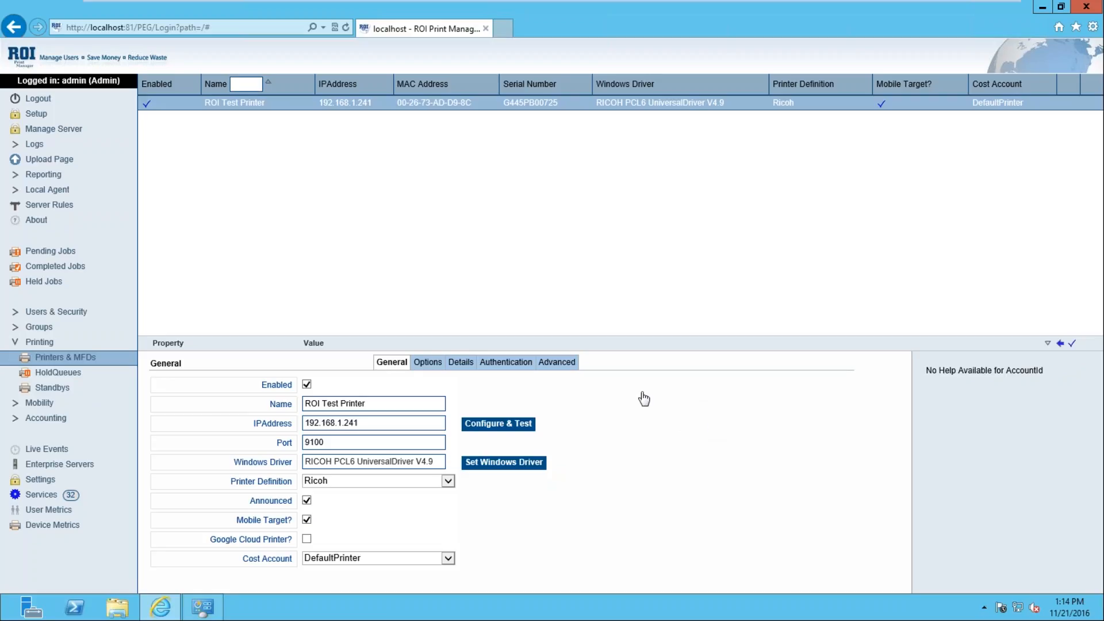
Step: Show the myQueue hold queue settings, then bring up Windows Devices and Printers
left_click(54, 376)
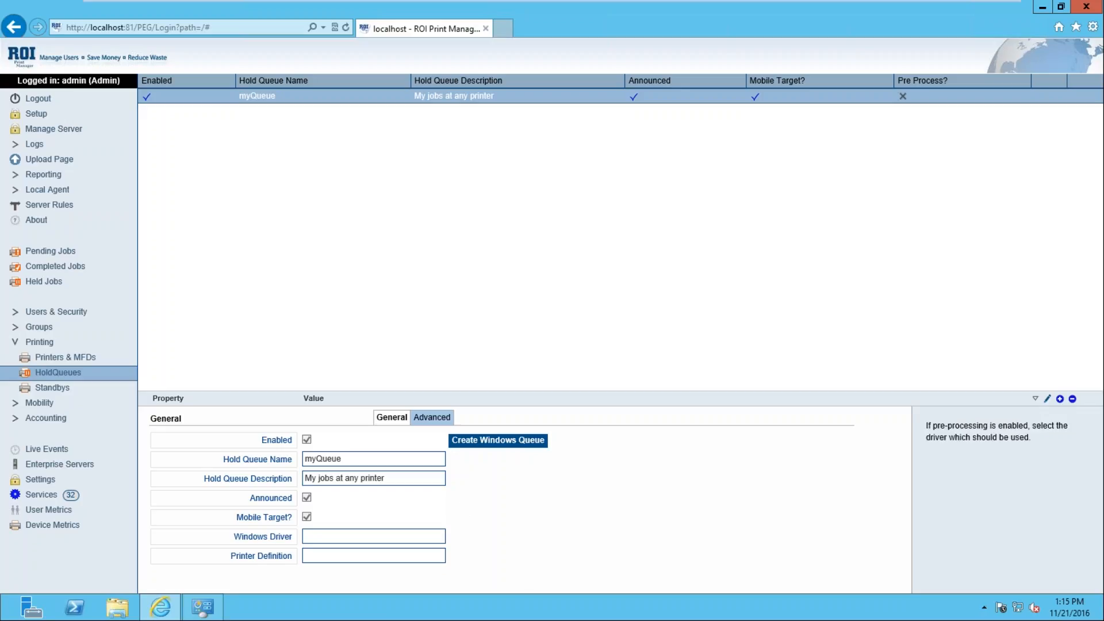
left_click(189, 614)
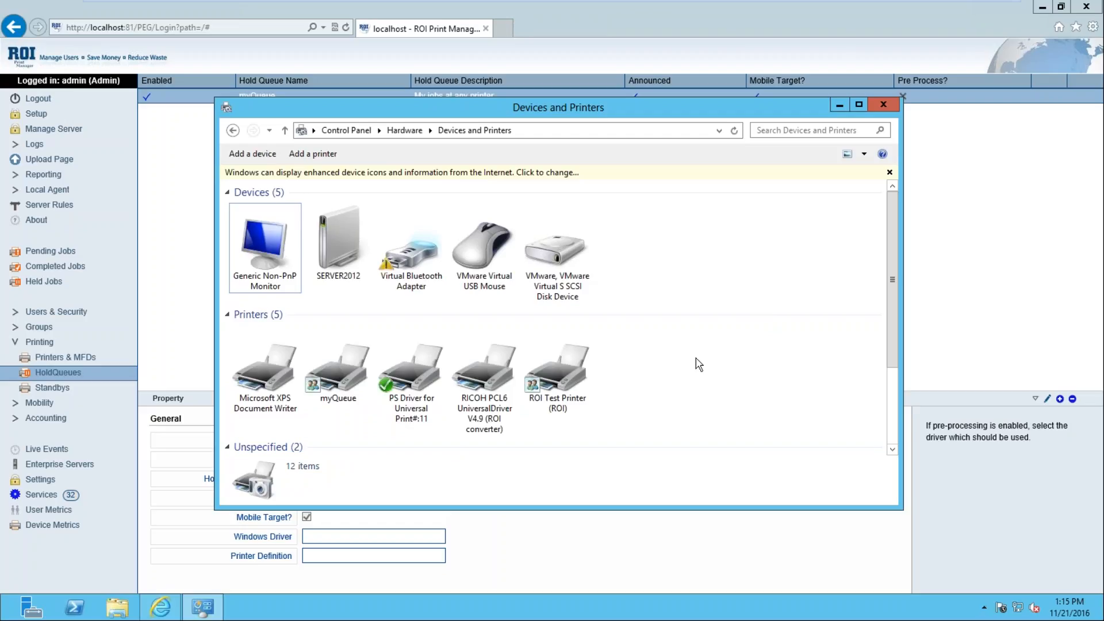
Step: Check the myQueue and ROI Test Printer (ROI) details: shared, 0 documents queued
left_click(339, 400)
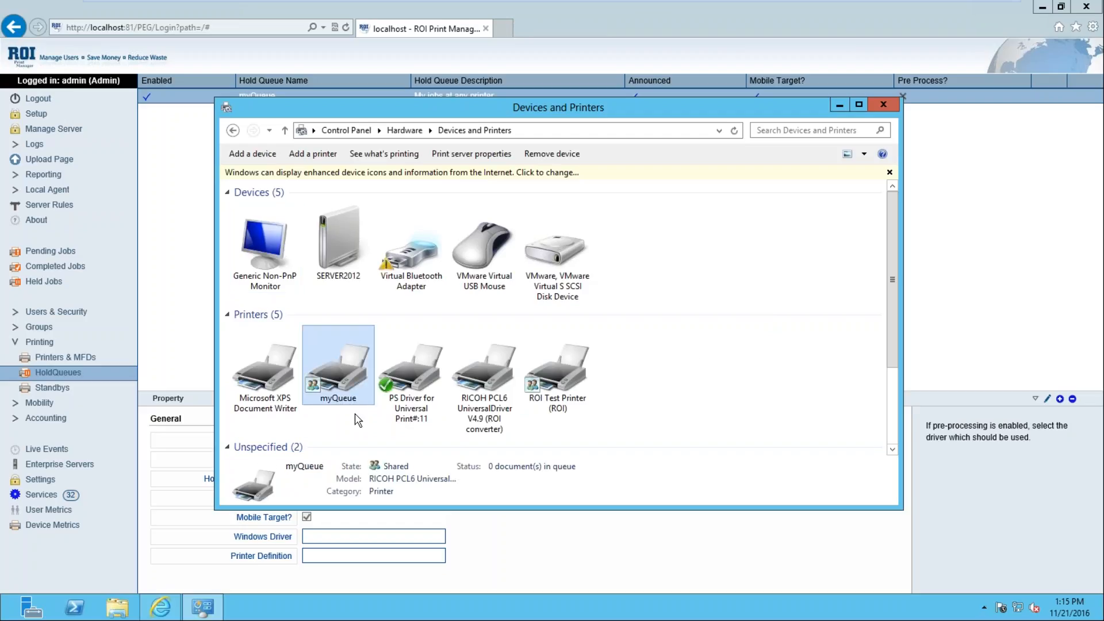
left_click(571, 410)
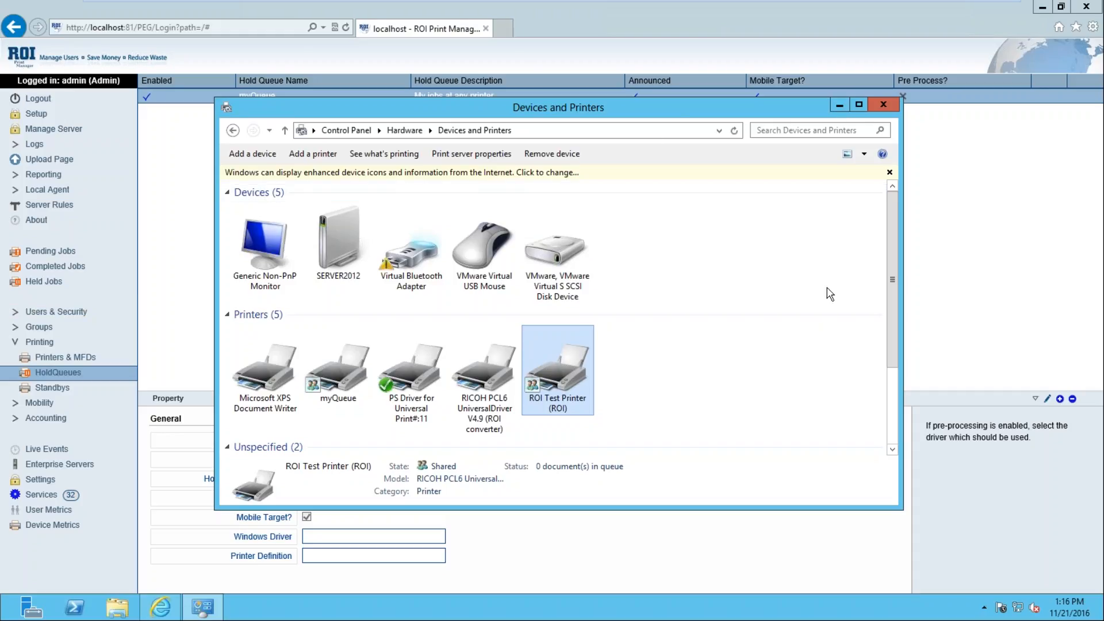
Step: Check the myQueue and ROI Test Printer details, ending on myQueue: shared, RICOH PCL6 Universal, empty queue
left_click(347, 384)
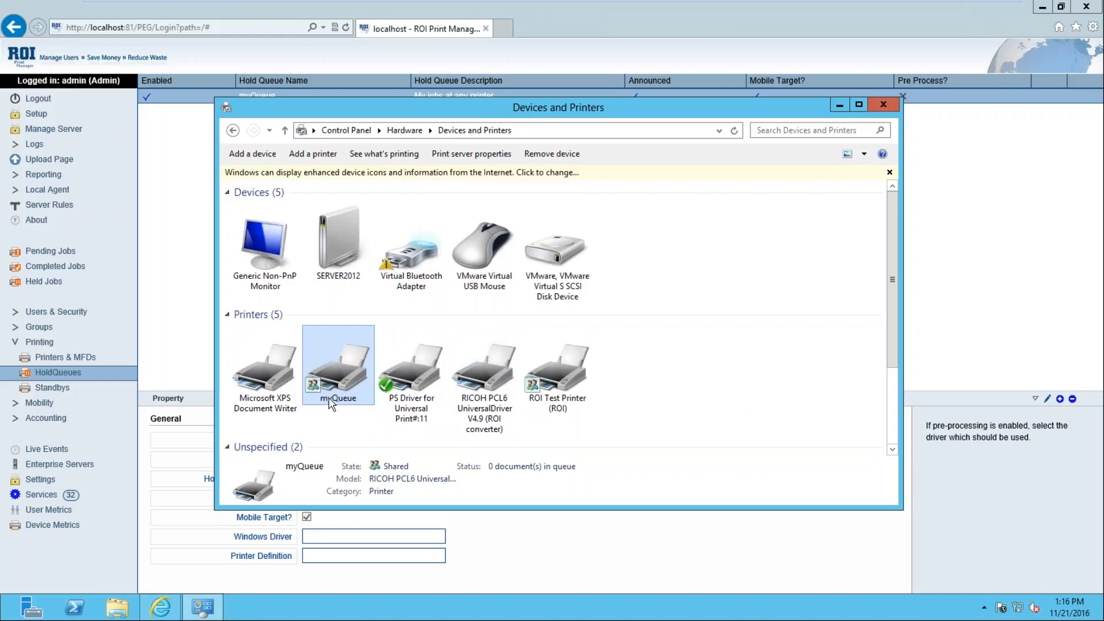
left_click(587, 398)
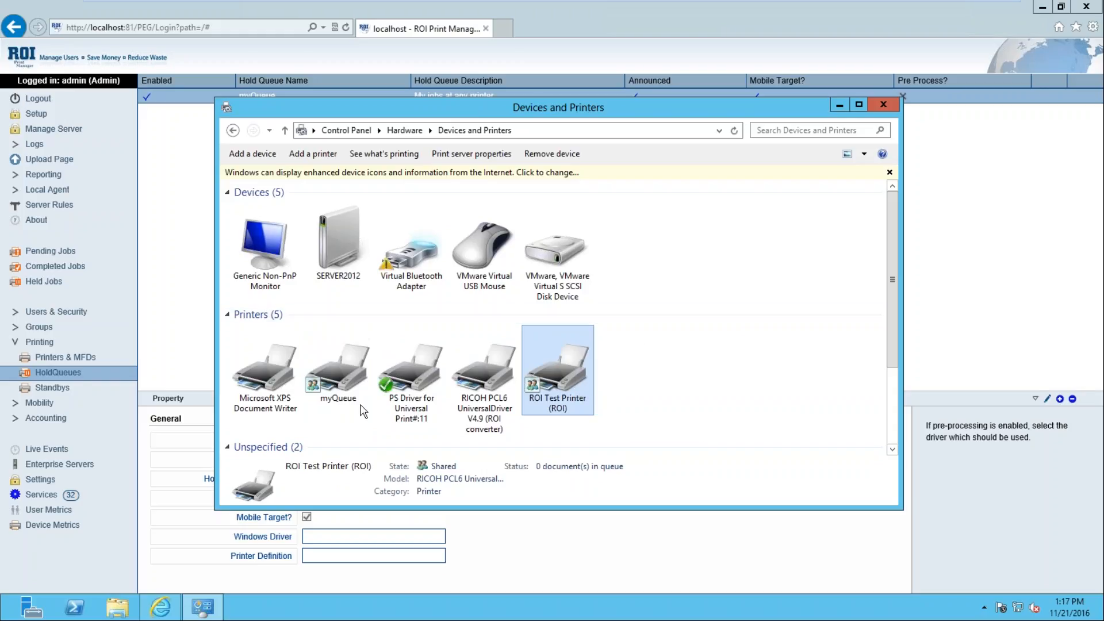
left_click(340, 386)
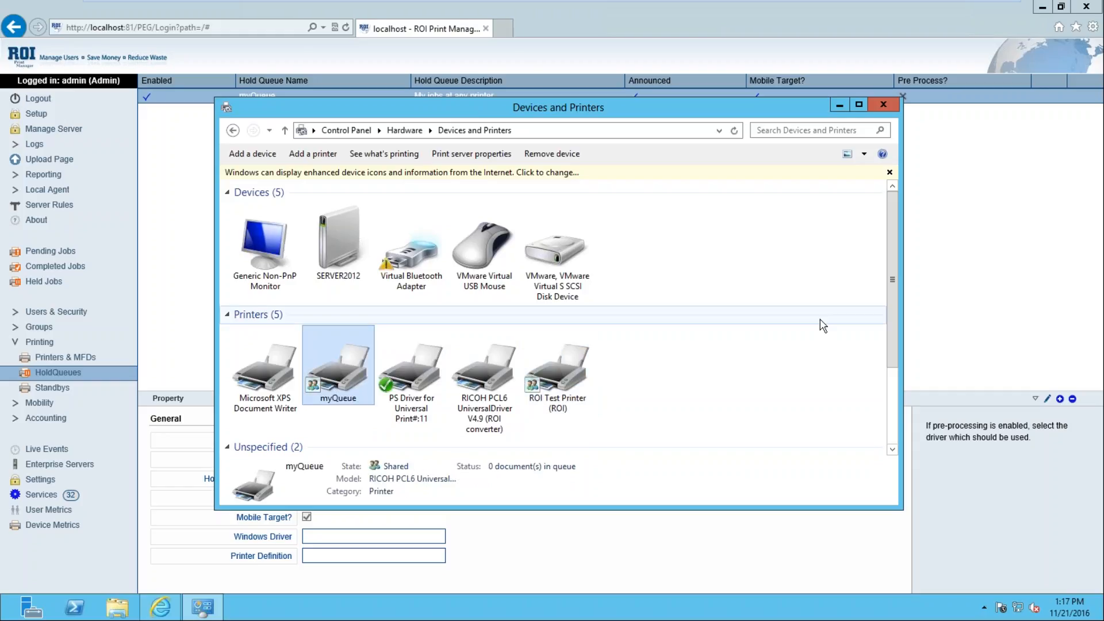